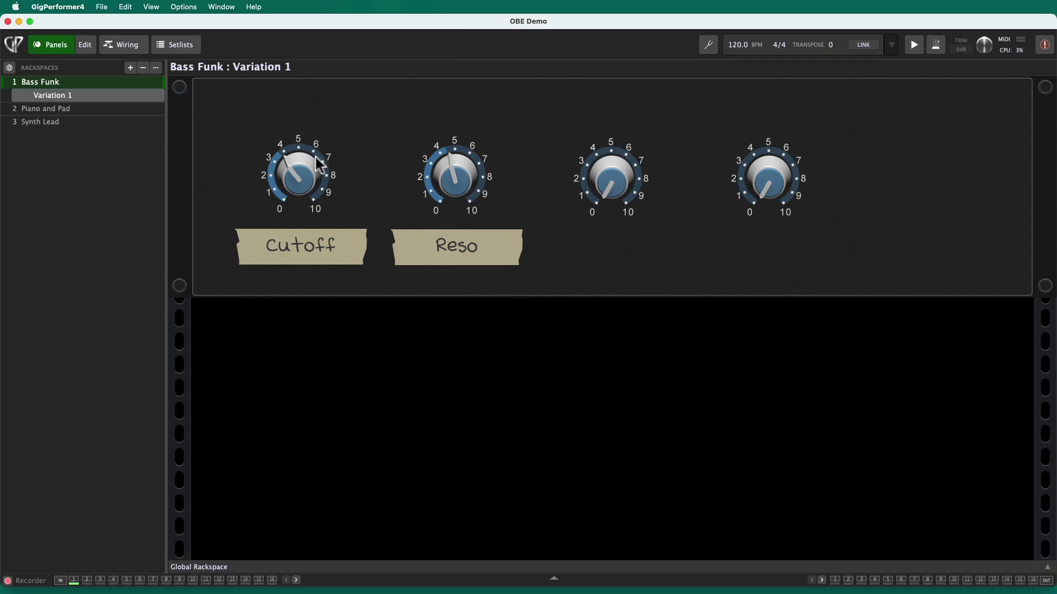
Step: Raise the Cutoff knob to about 0.495 and lower the Reso knob to just above 3 on the Bass Funk panel
mouse_move(300, 177)
drag(302, 180, 305, 157)
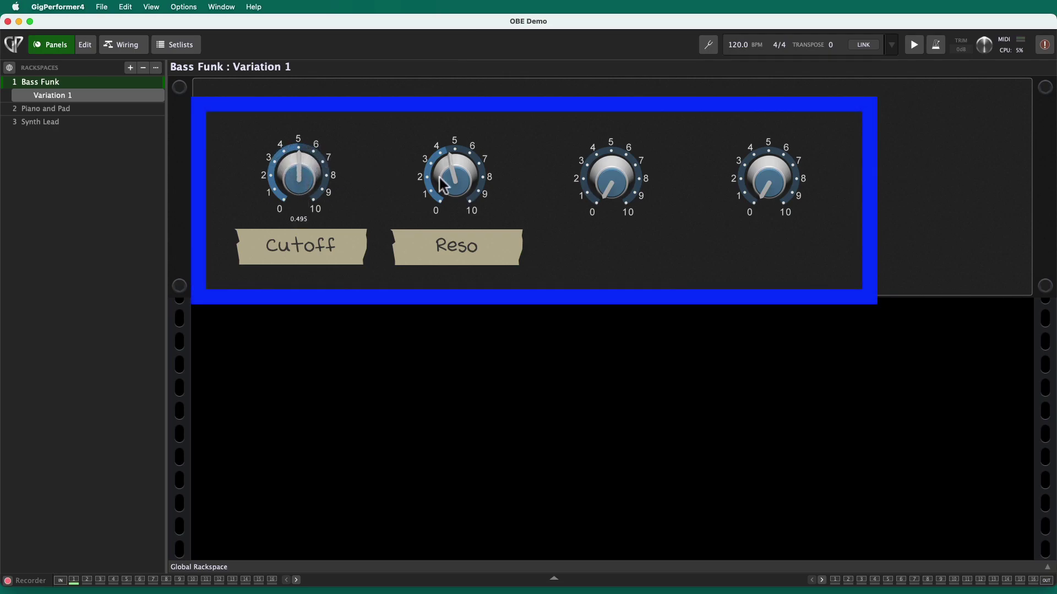
drag(453, 170, 456, 194)
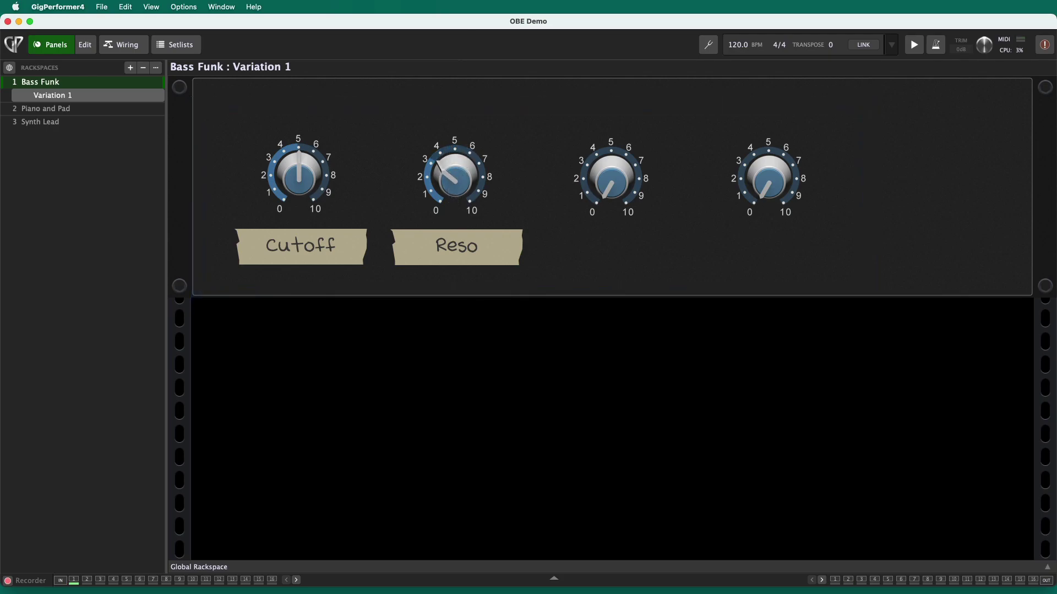
Step: Assign the Bass Funk Cutoff knob to a physical controller knob with MIDI Learn, and leave panel editing
click(81, 44)
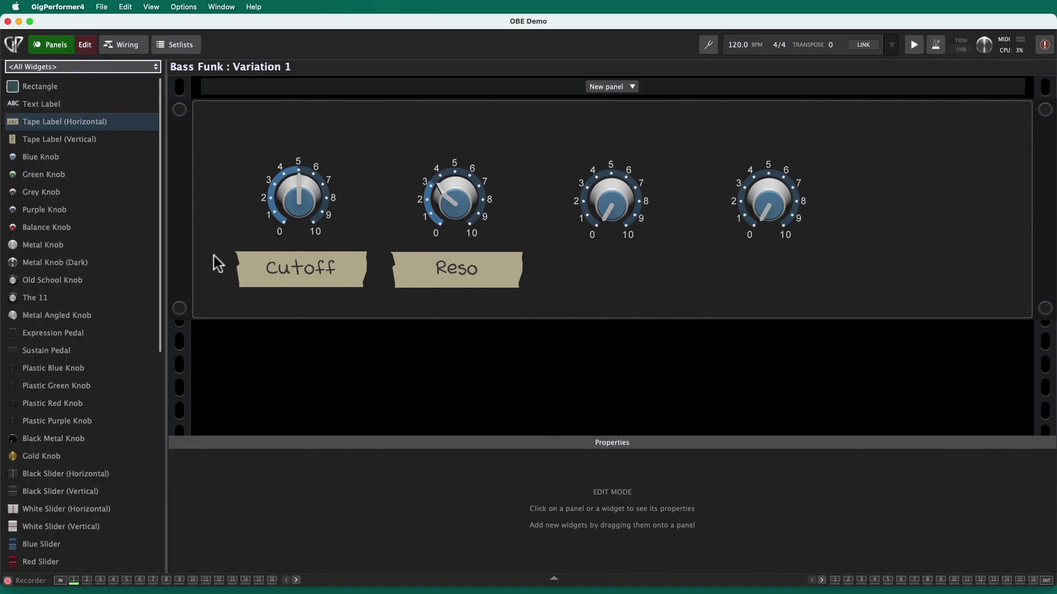
click(291, 200)
click(237, 455)
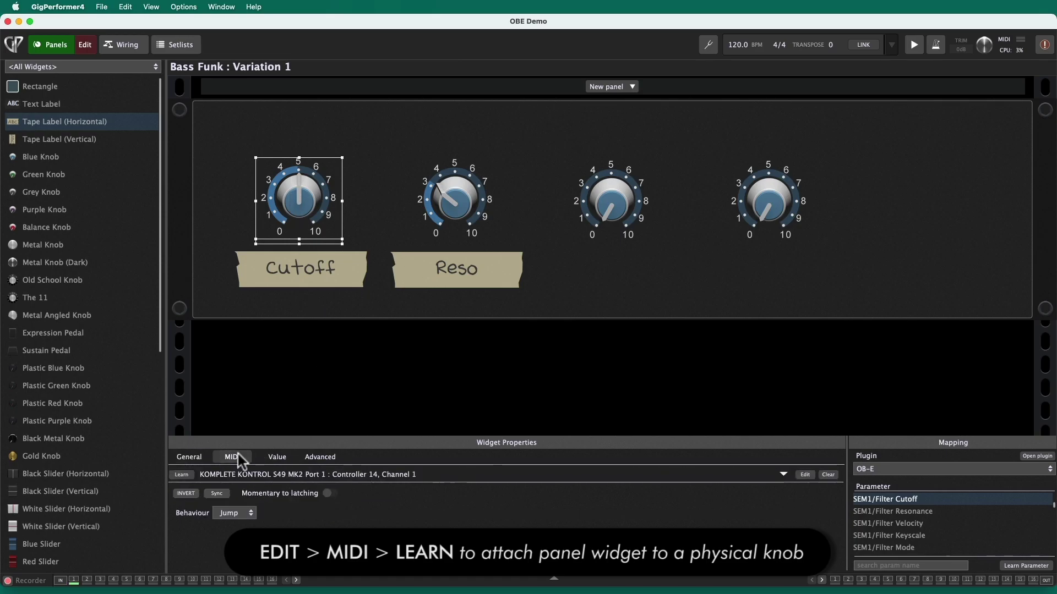
click(189, 473)
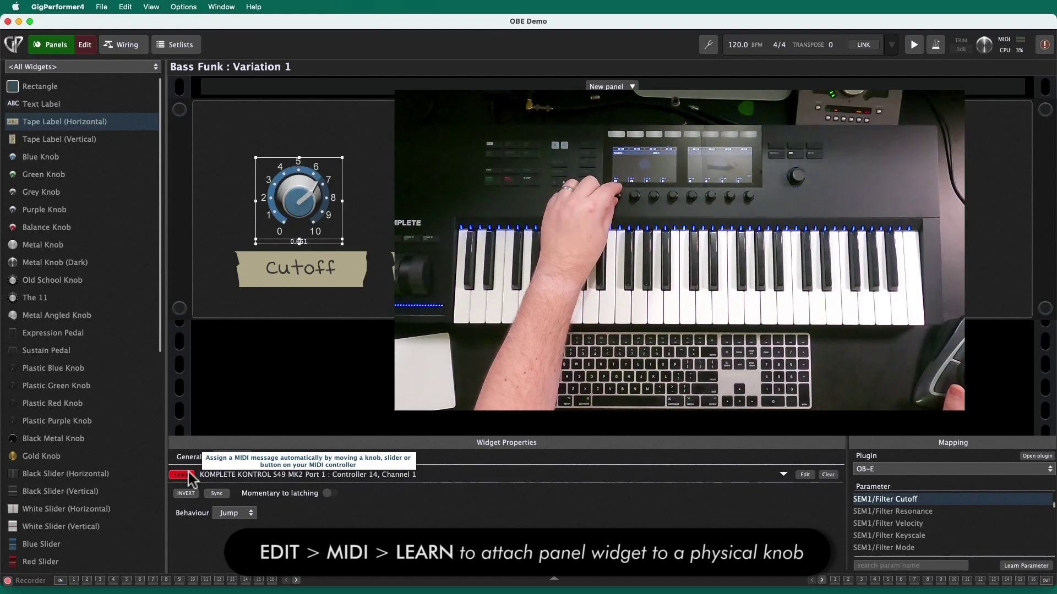
click(189, 475)
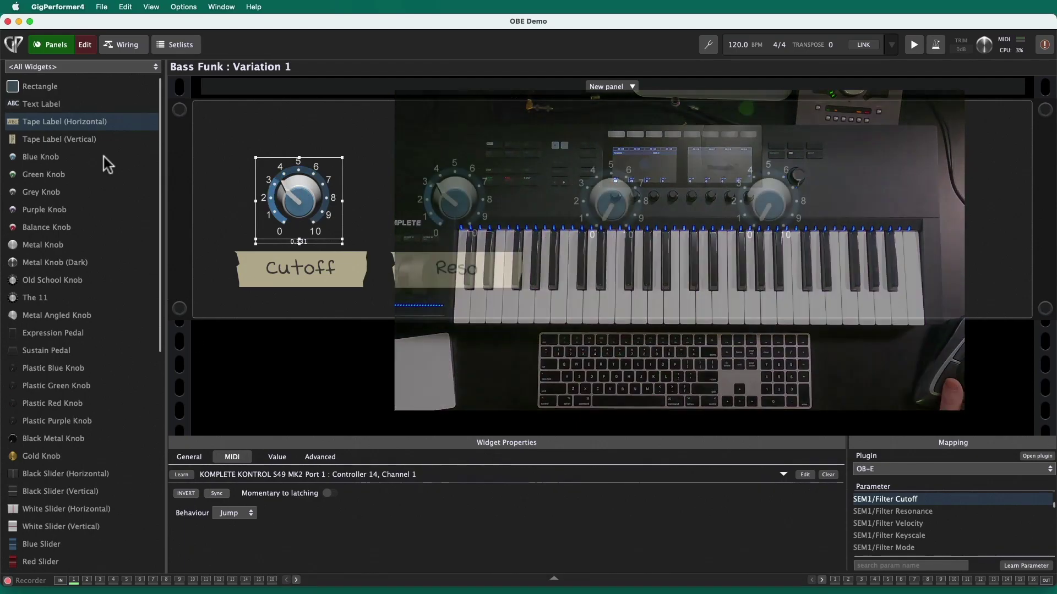
click(62, 49)
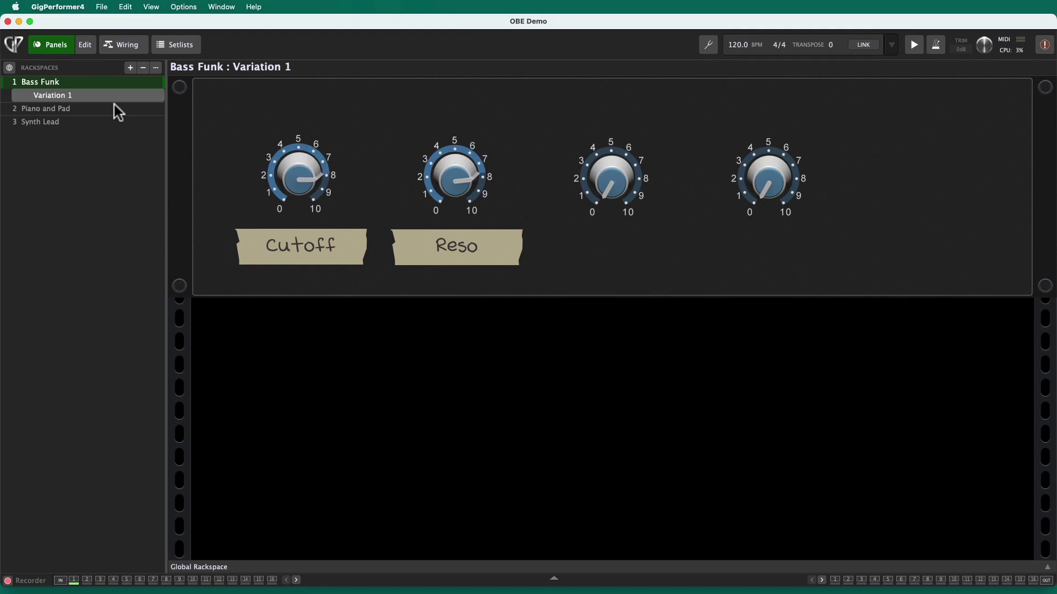
Step: Switch to the Piano and Pad rackspace, examine its plugin wiring and return to its panel
click(75, 108)
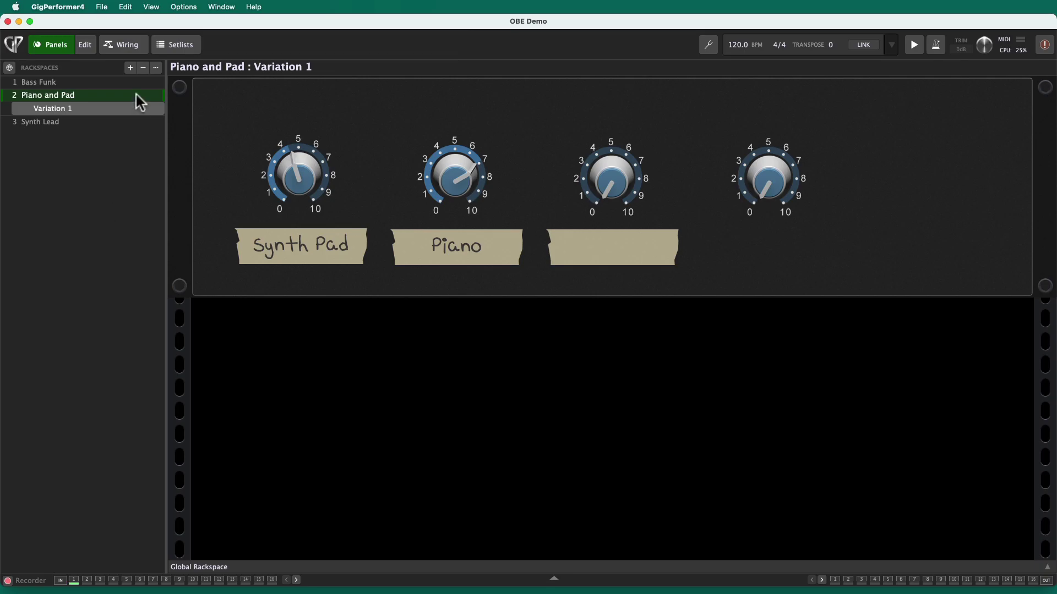
click(87, 47)
click(117, 48)
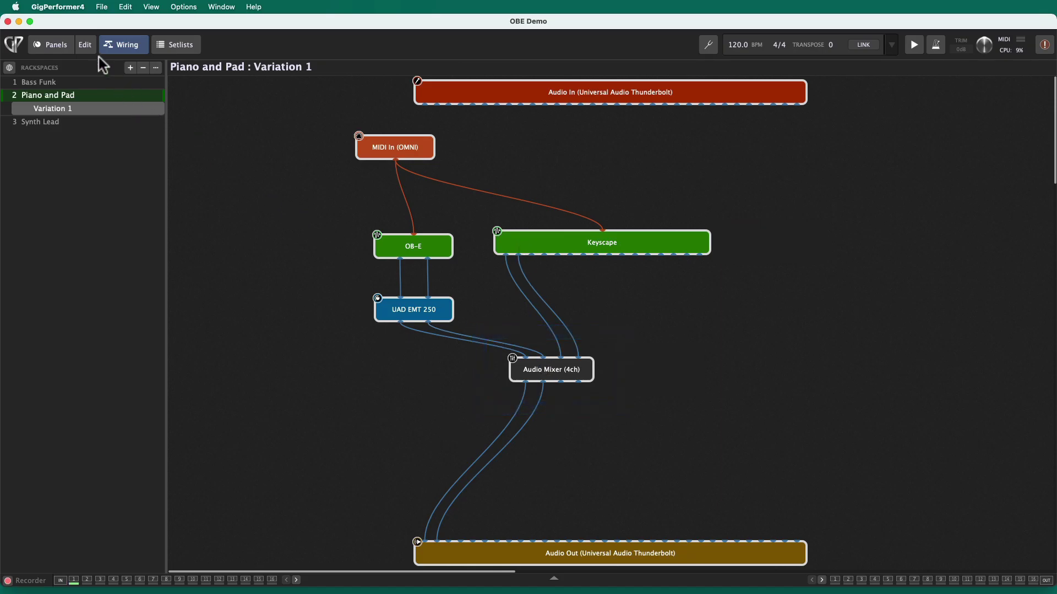
click(54, 48)
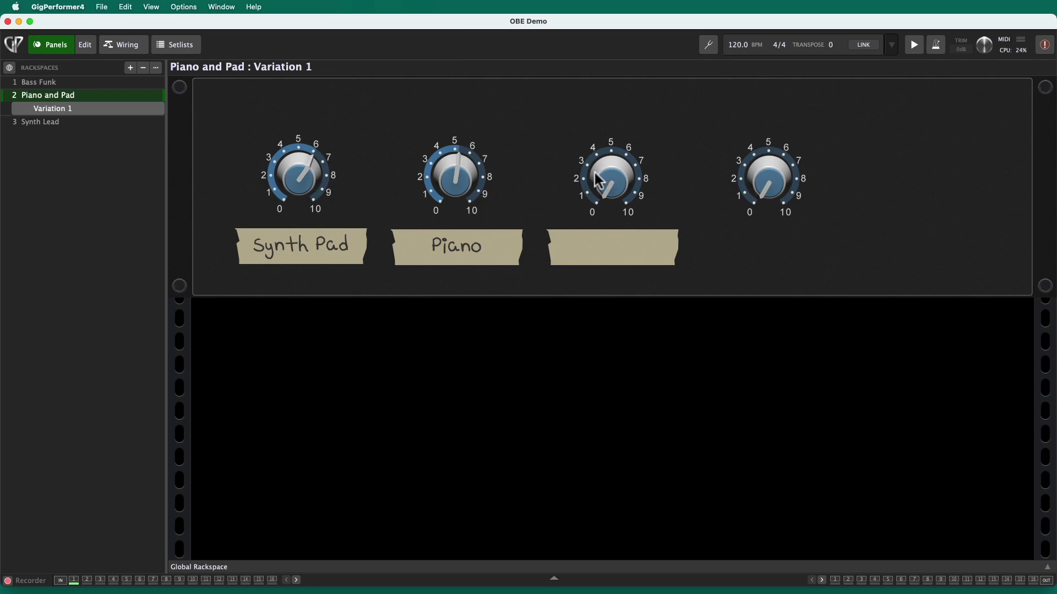
Step: Map the third knob on the Piano and Pad panel to the OB-E parameter ALL/ENV1/Attack
click(85, 44)
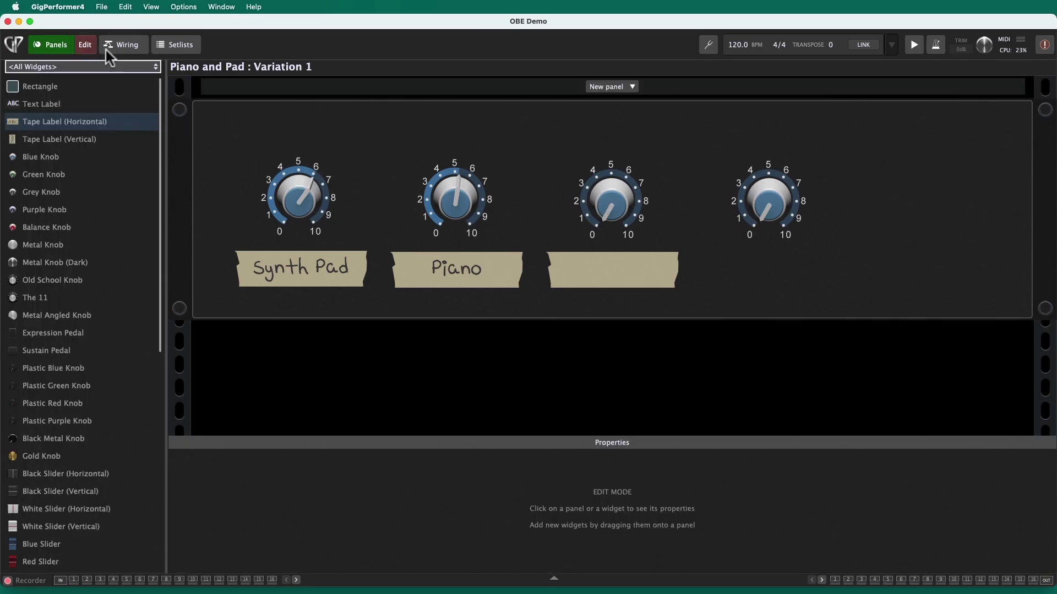
click(602, 202)
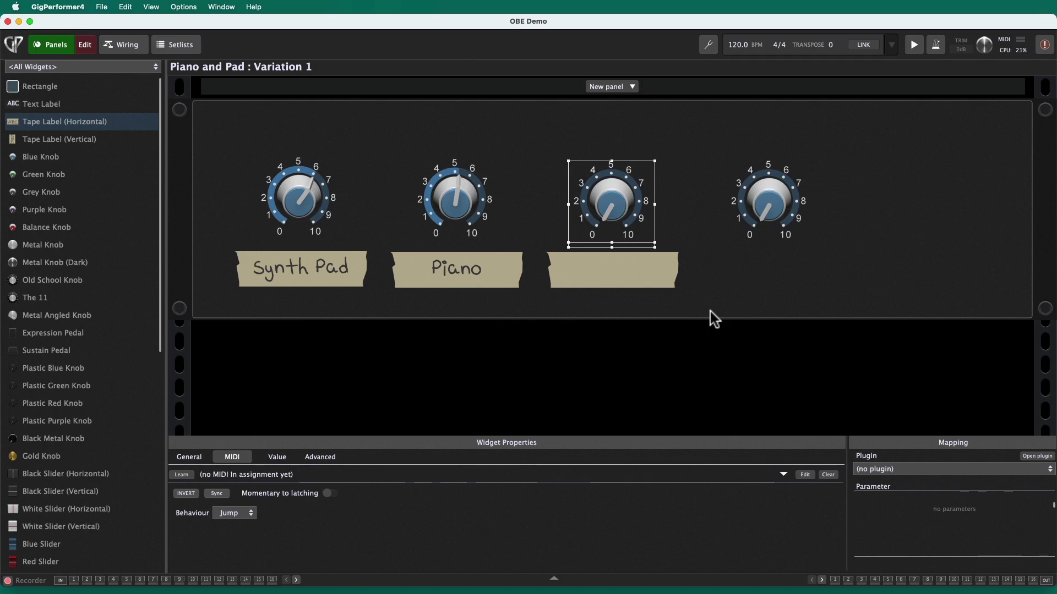
click(876, 469)
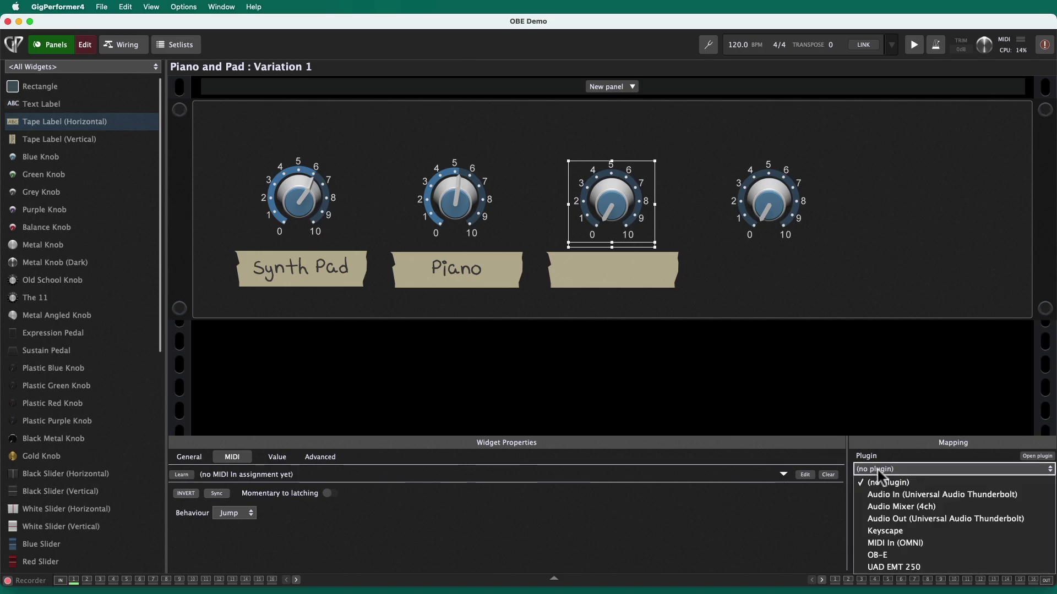
click(897, 554)
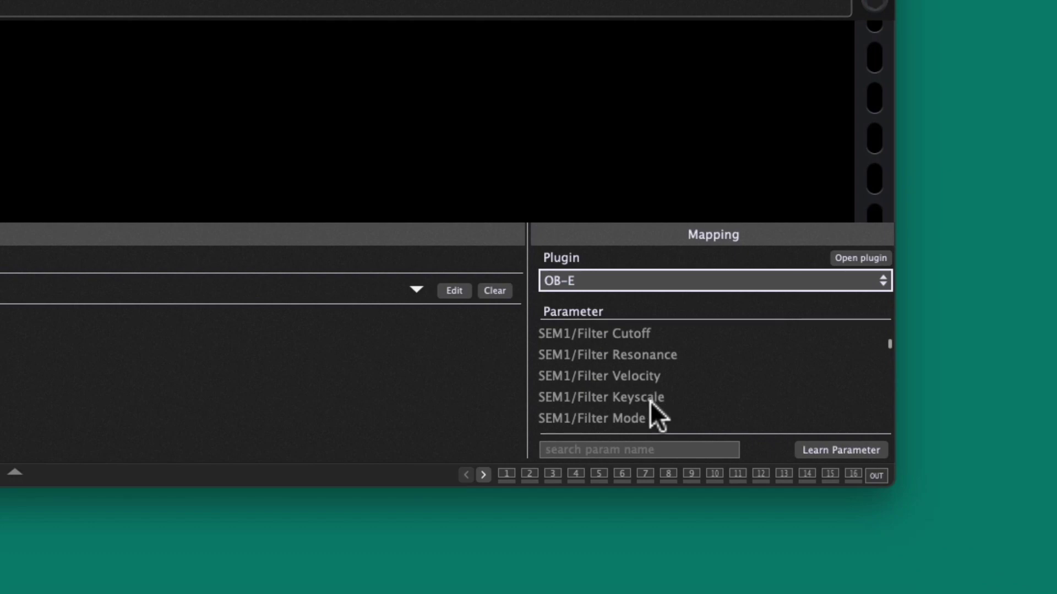
click(623, 449)
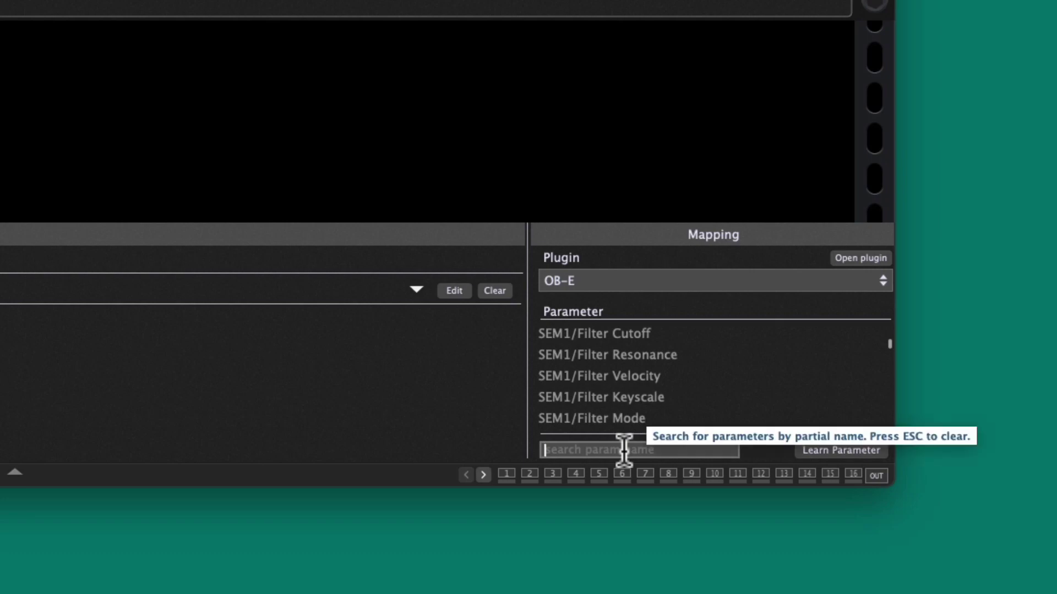
text(attack)
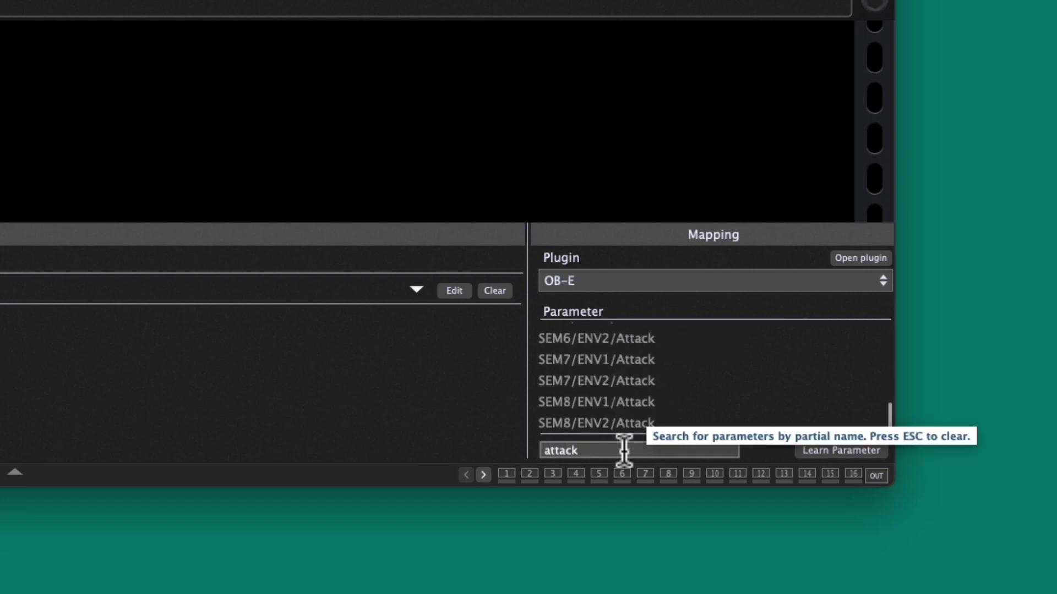
scroll(682, 368, up, 5)
scroll(682, 361, up, 4)
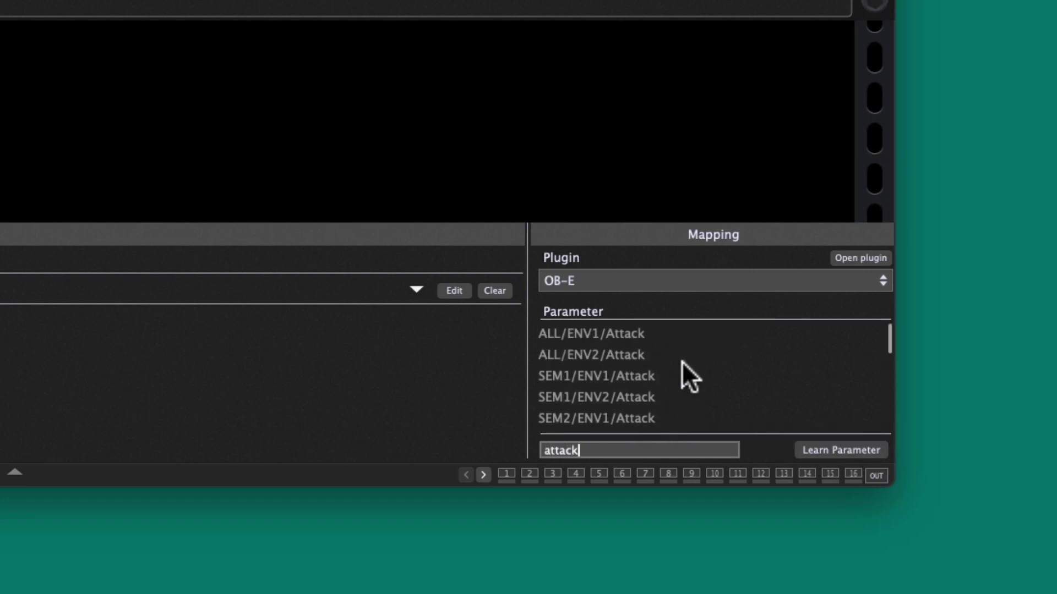
click(661, 335)
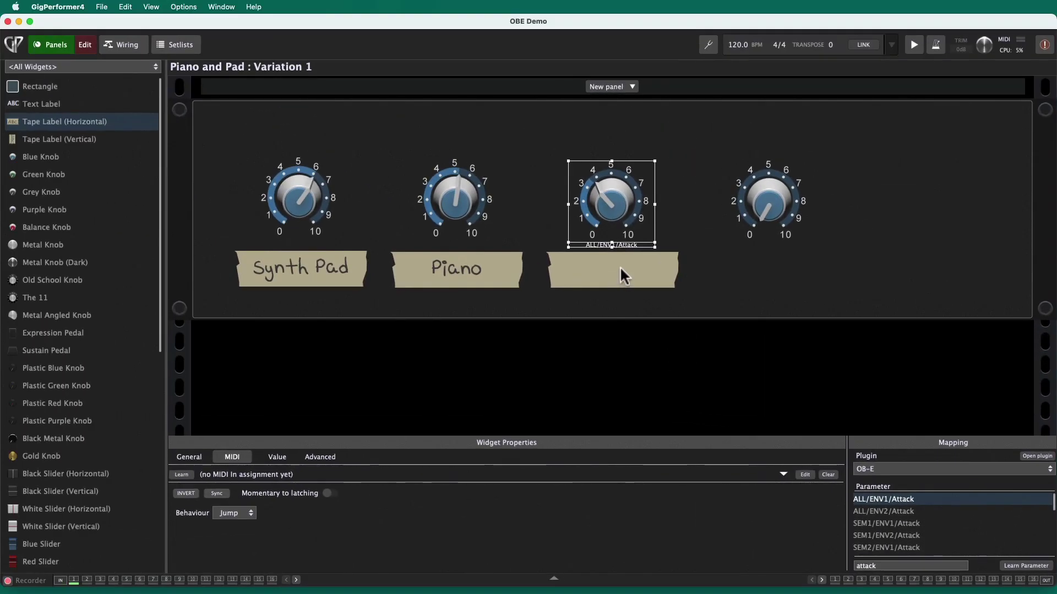
Step: Give the blank tape label under the third knob the custom caption "Attack" and leave panel editing
click(620, 267)
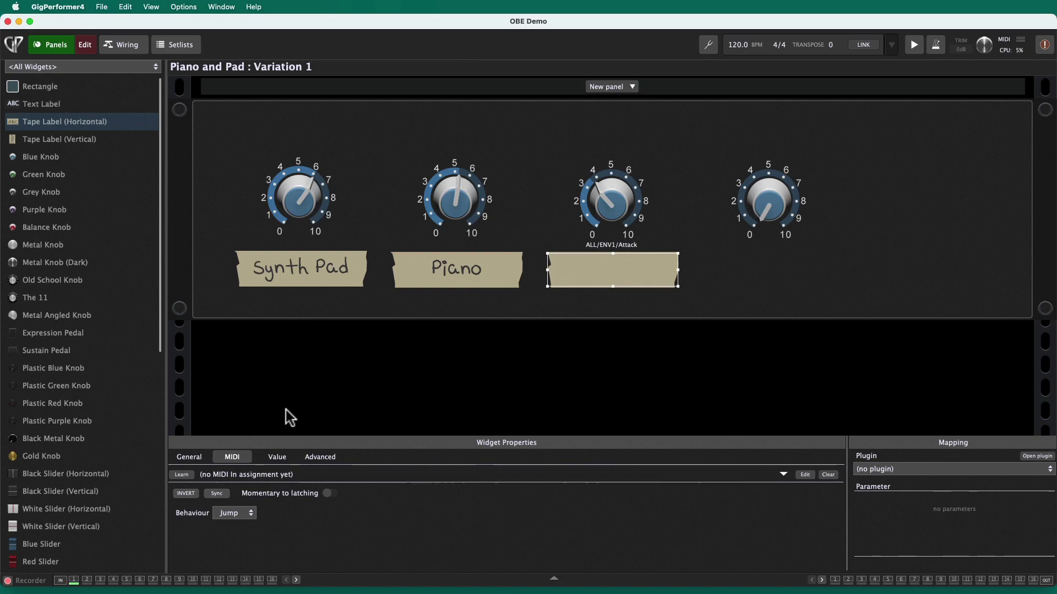
click(190, 457)
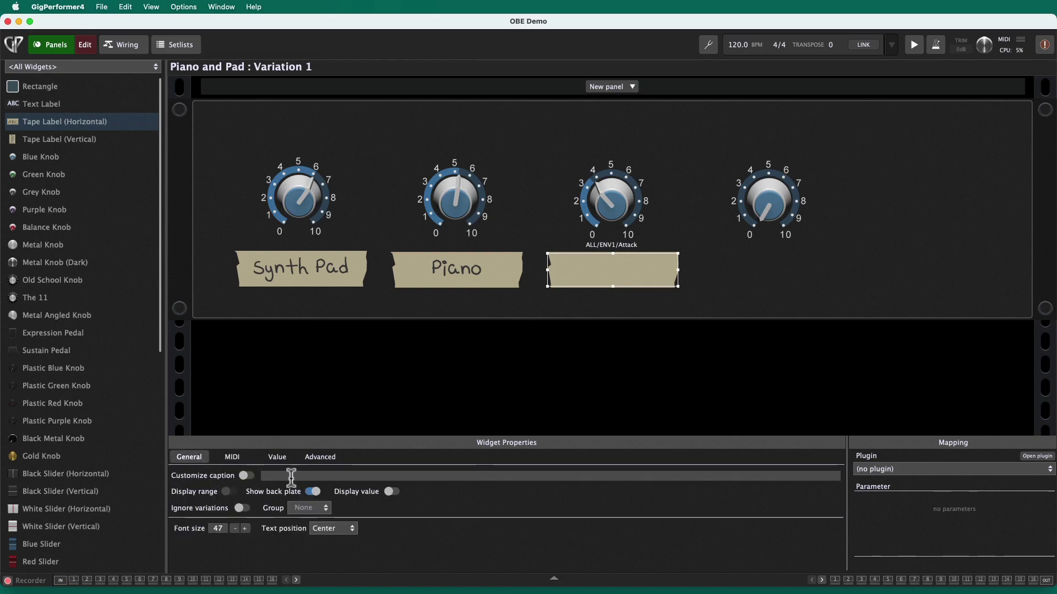
click(243, 475)
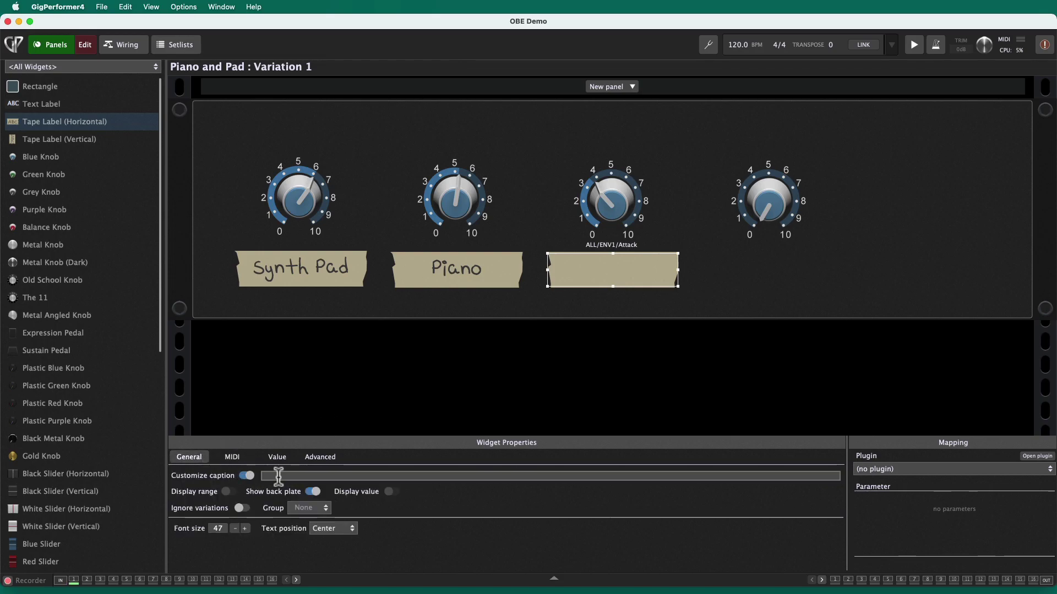
text(Attack)
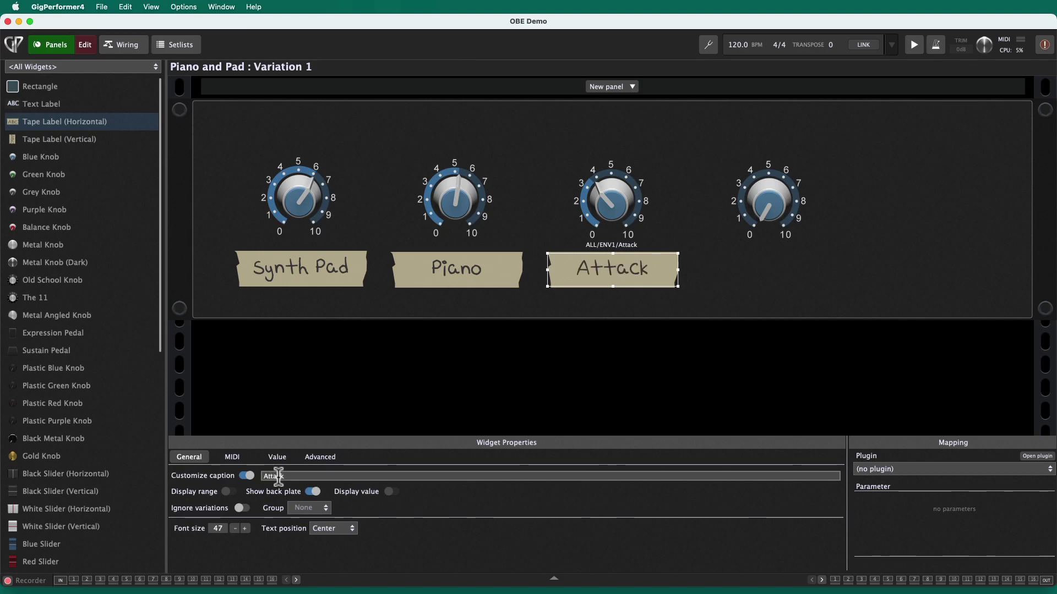
key(super+e)
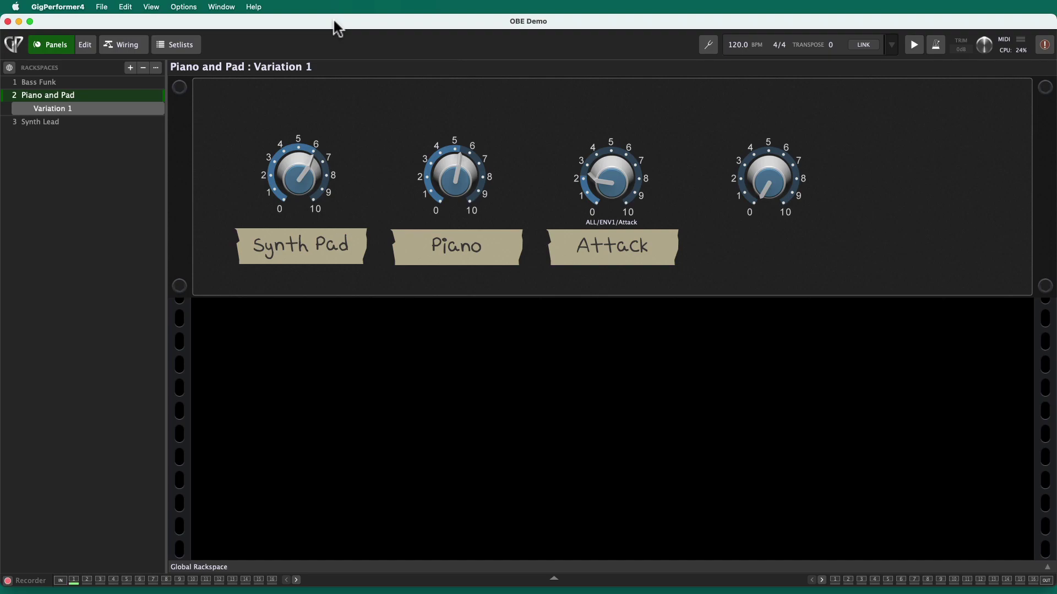
Step: Switch to the Synth Lead rackspace and inspect the Relayer plugin in its wiring
click(56, 122)
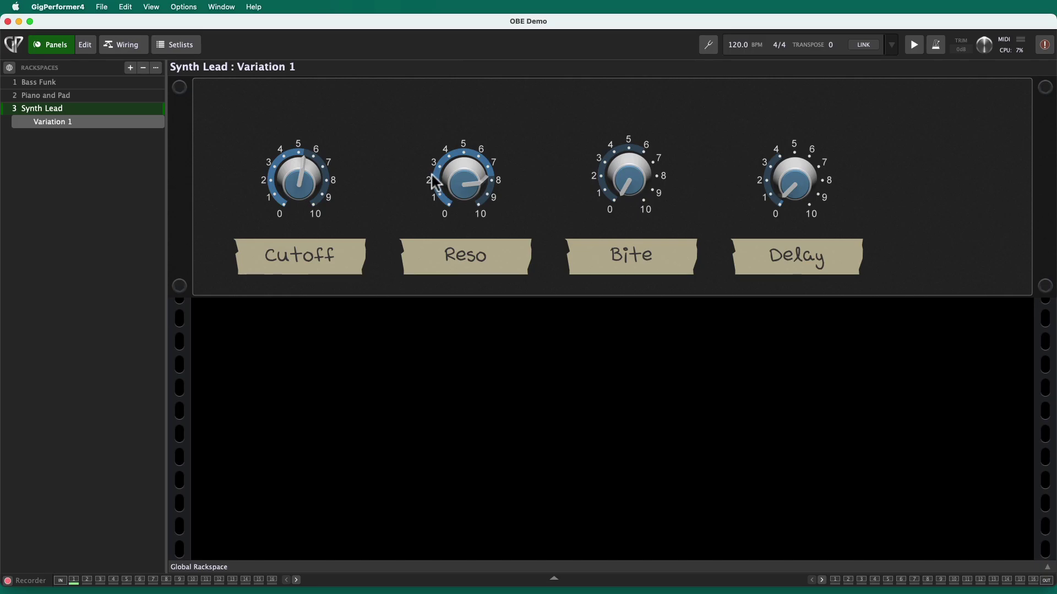
click(134, 50)
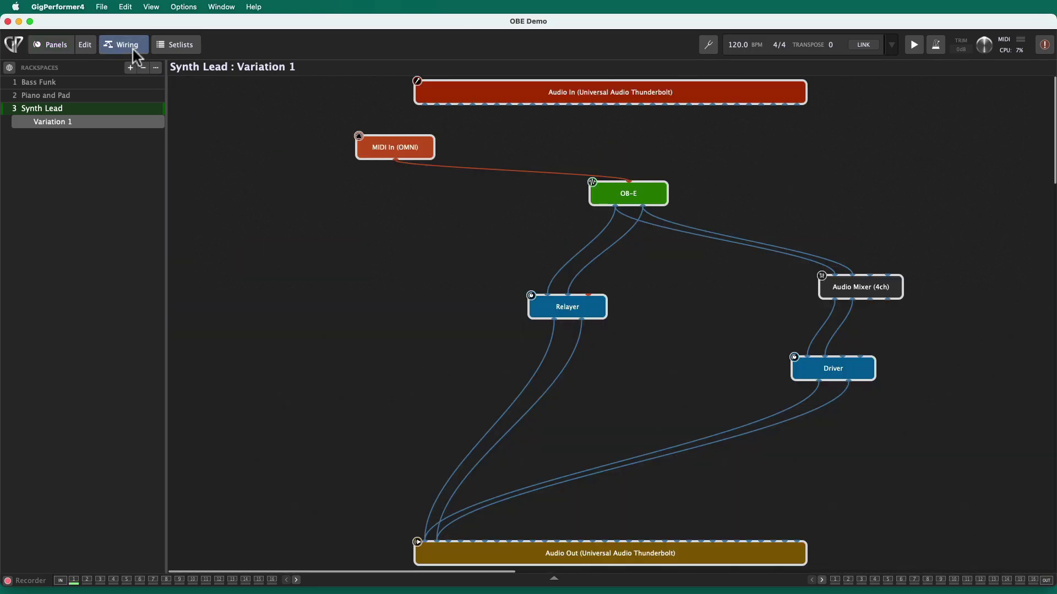
double_click(571, 311)
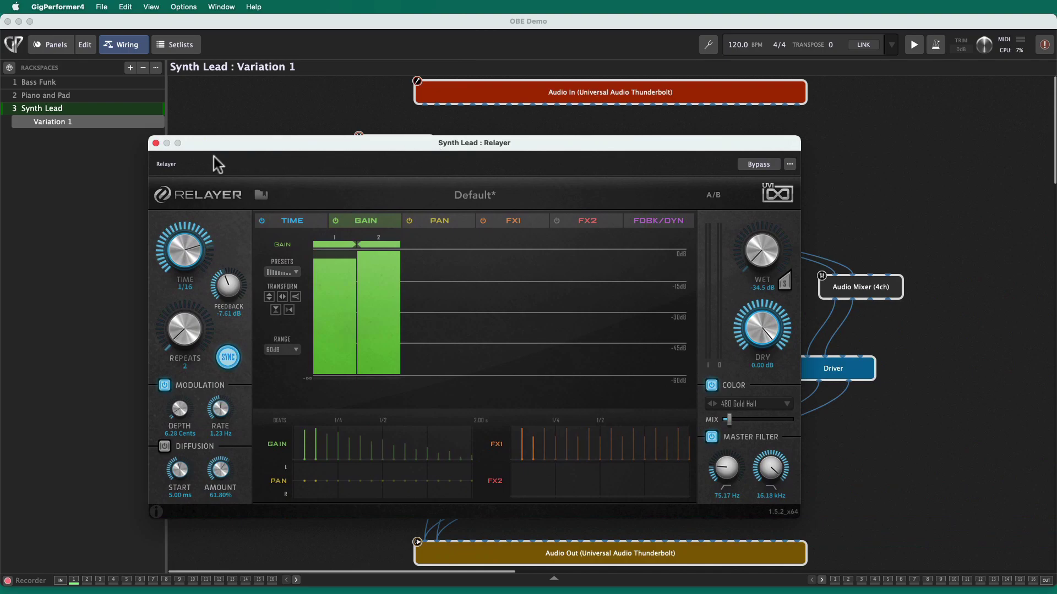
click(156, 143)
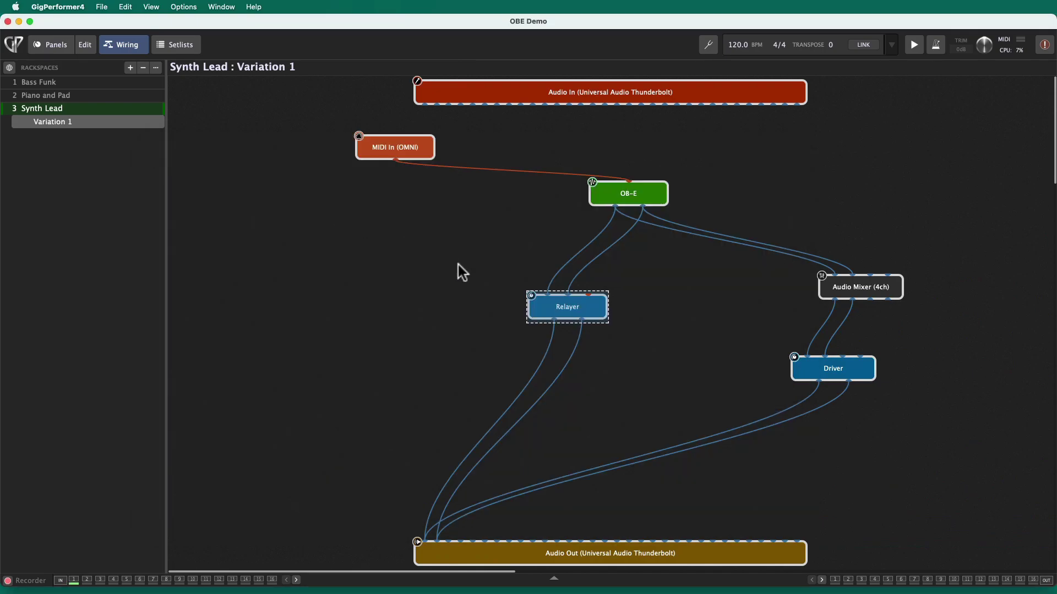
Step: Inspect the Driver plugin's settings in the Synth Lead wiring and return to the panel
click(828, 368)
double_click(828, 368)
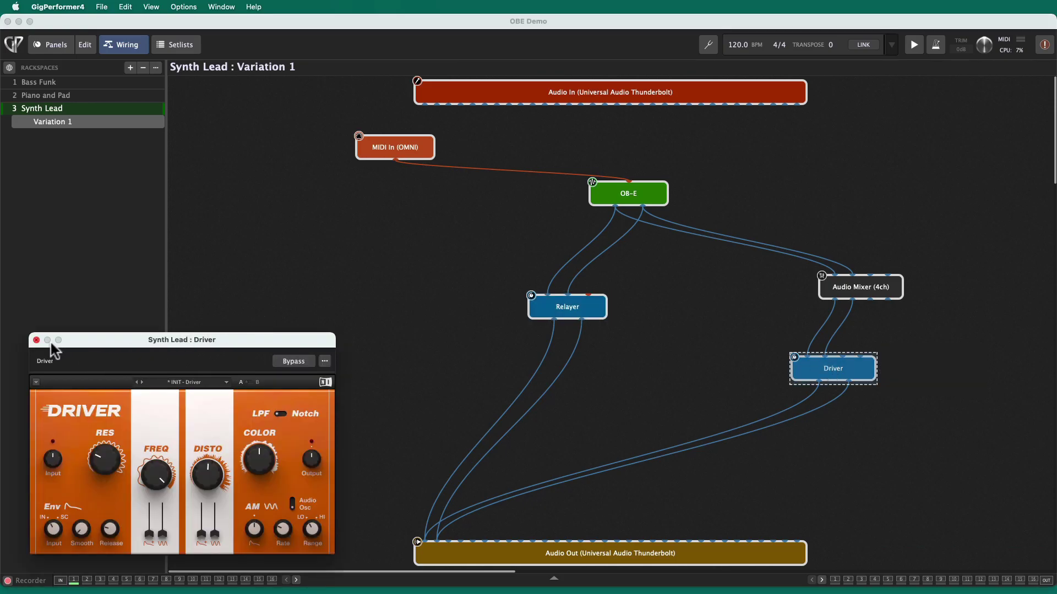
click(37, 341)
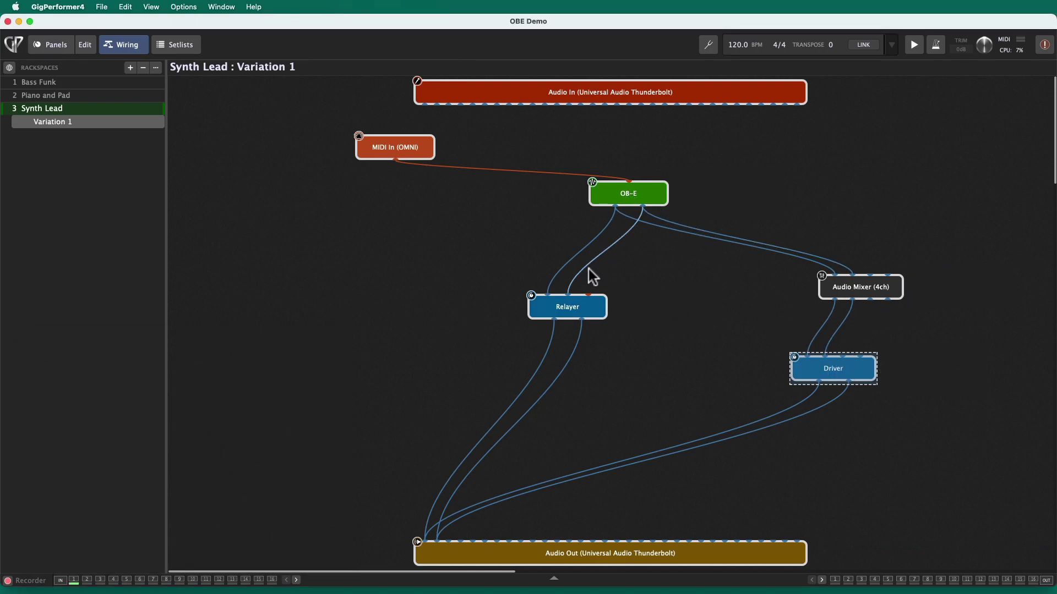
click(59, 47)
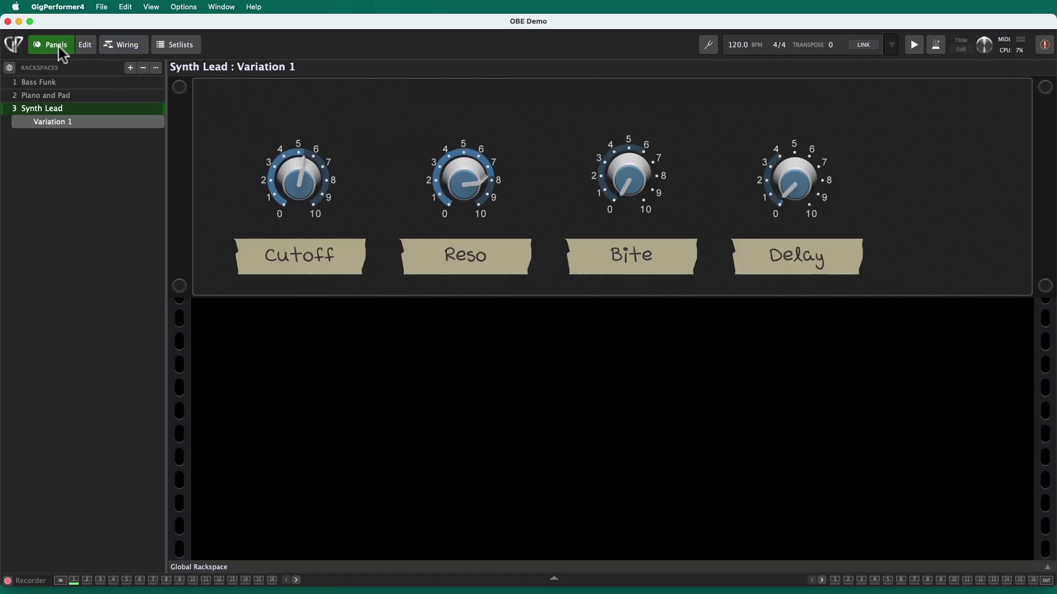